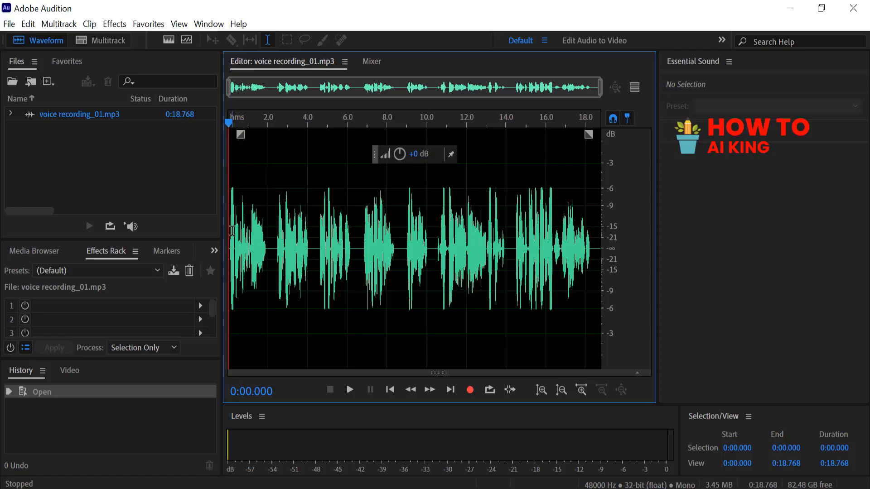
Select the whole voice recording waveform with Ctrl+A
key("ctrl+a")
scroll(408, 238, "up", 1)
Raise the voice by 5 semitones with Pitch Shifter, previewing before and after, and apply it
left_click(115, 24)
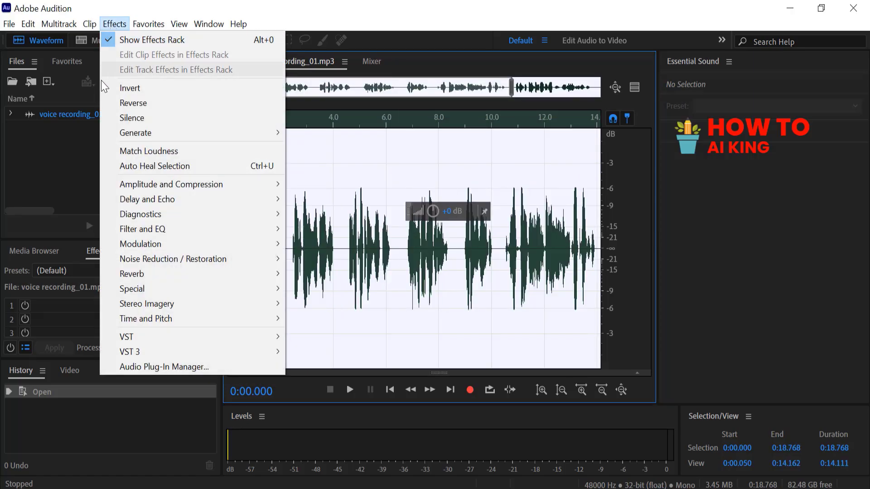
mouse_move(146, 319)
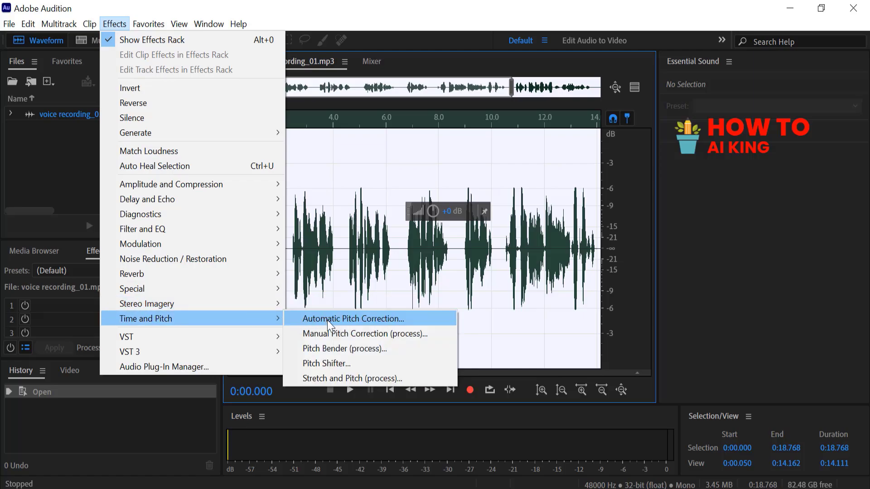
left_click(346, 363)
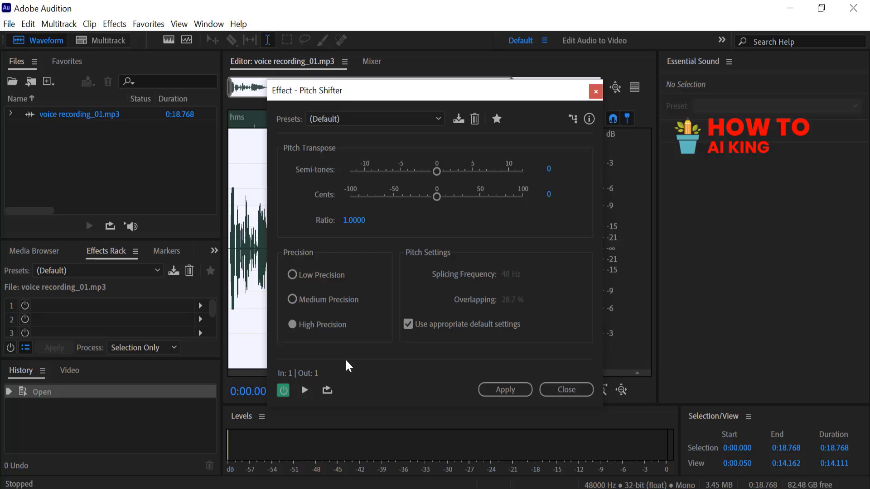
left_click(307, 393)
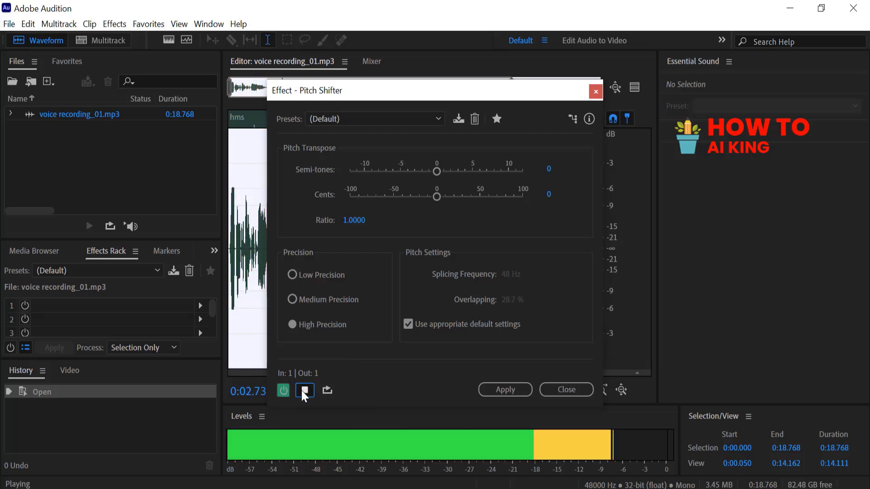
left_click(301, 391)
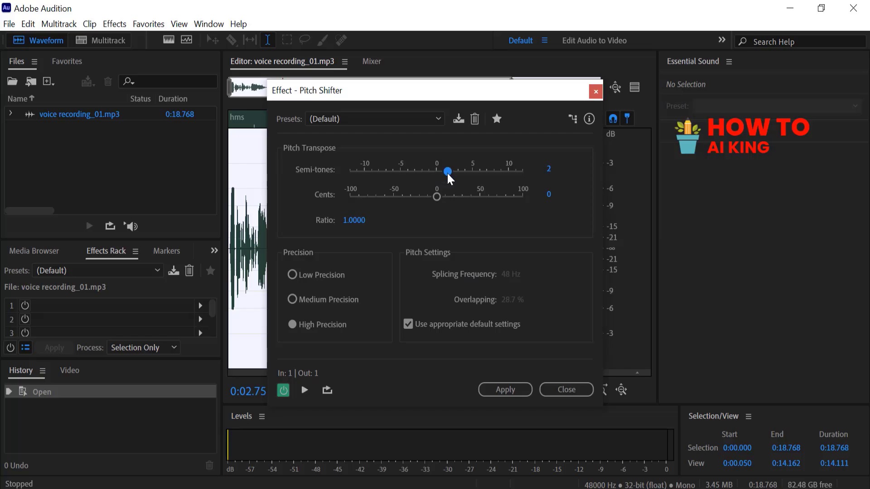
left_click_drag(447, 172, 469, 176)
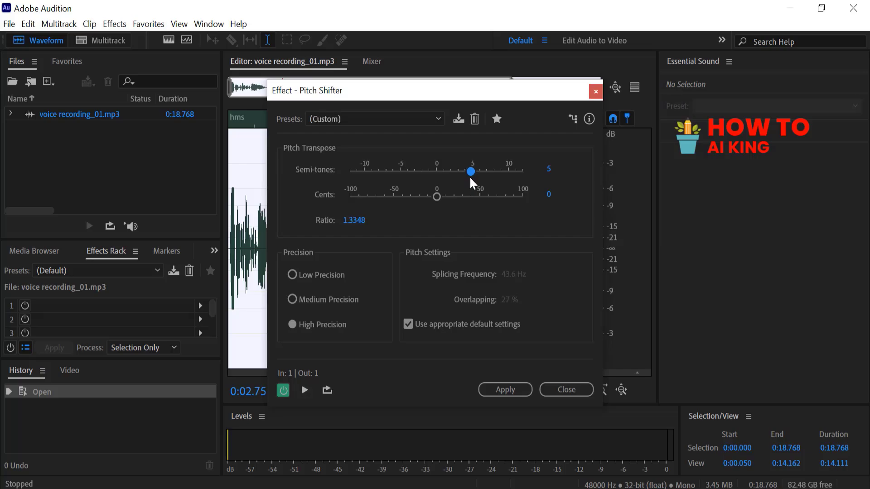
left_click(304, 392)
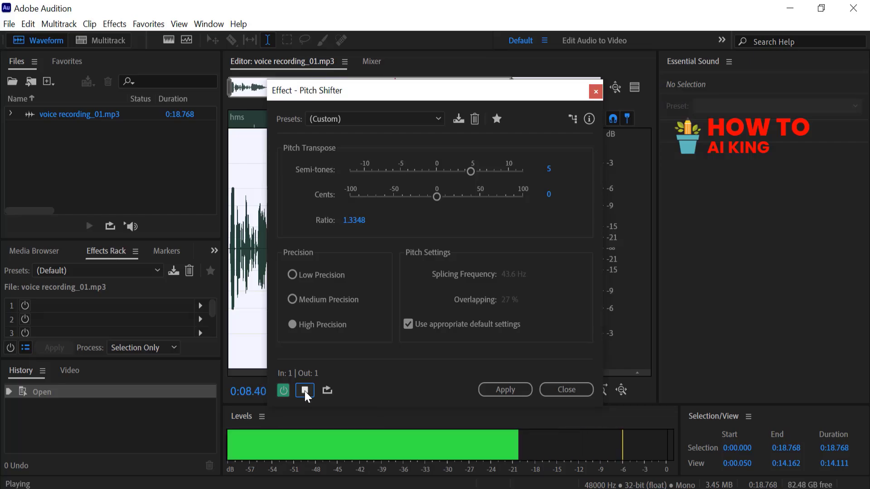
left_click(305, 391)
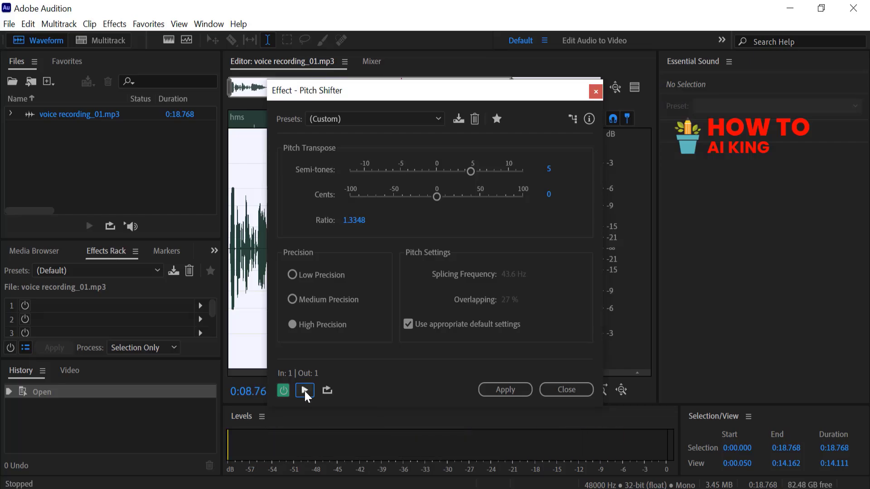
left_click(512, 389)
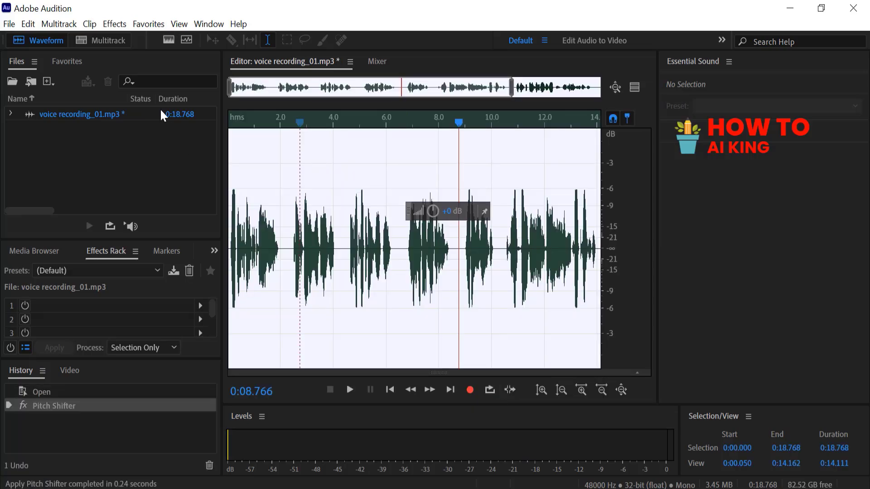
Apply a Flanger with the Light Flange preset to the recording after previewing it
left_click(111, 26)
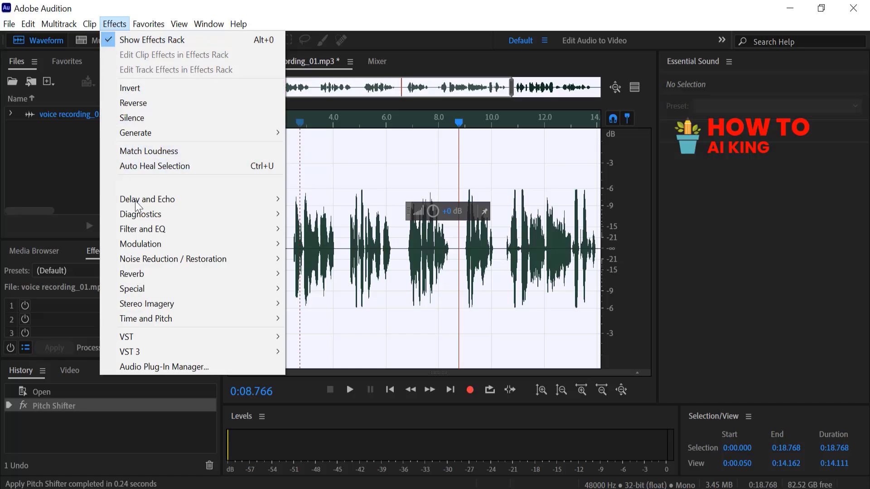
mouse_move(141, 244)
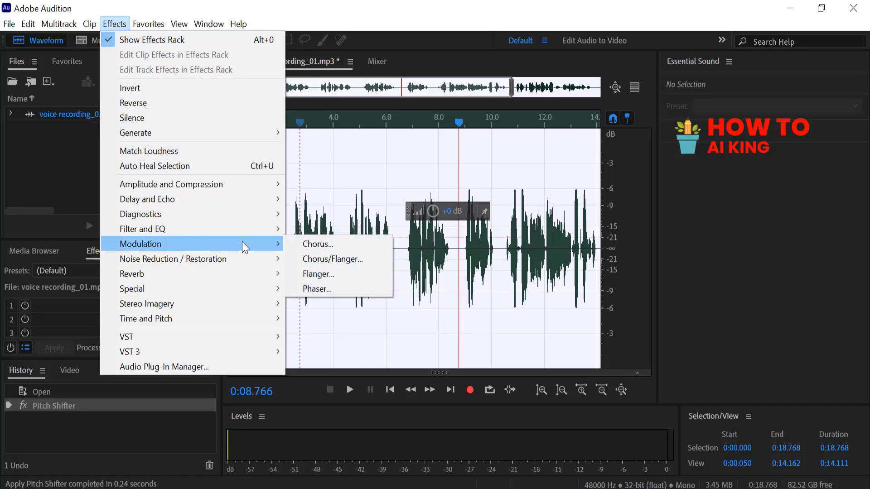
left_click(313, 271)
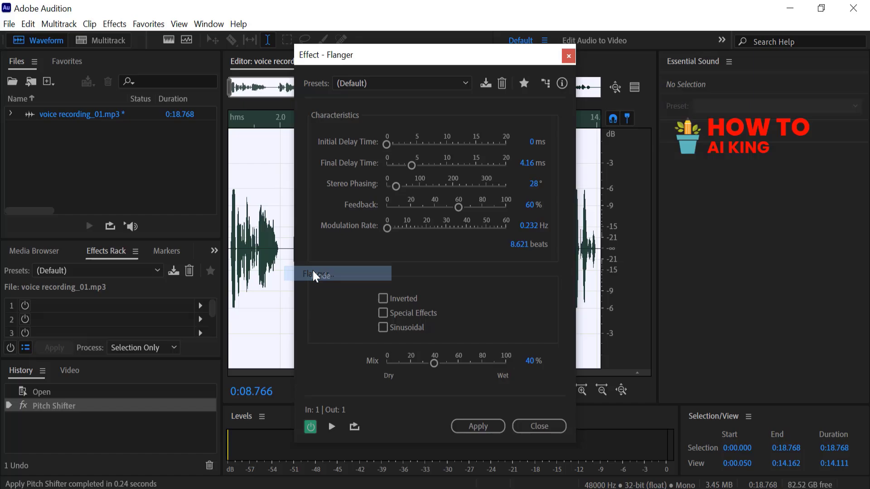
left_click(330, 428)
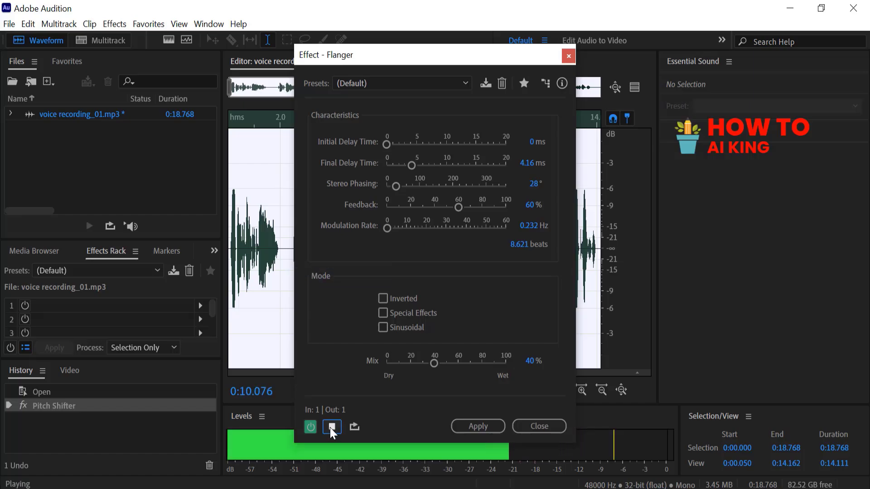
left_click(330, 427)
left_click(401, 83)
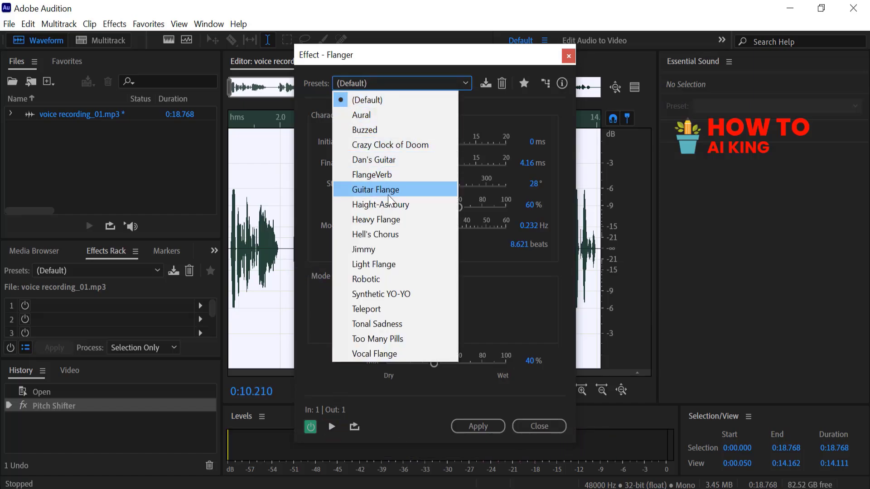
left_click(408, 265)
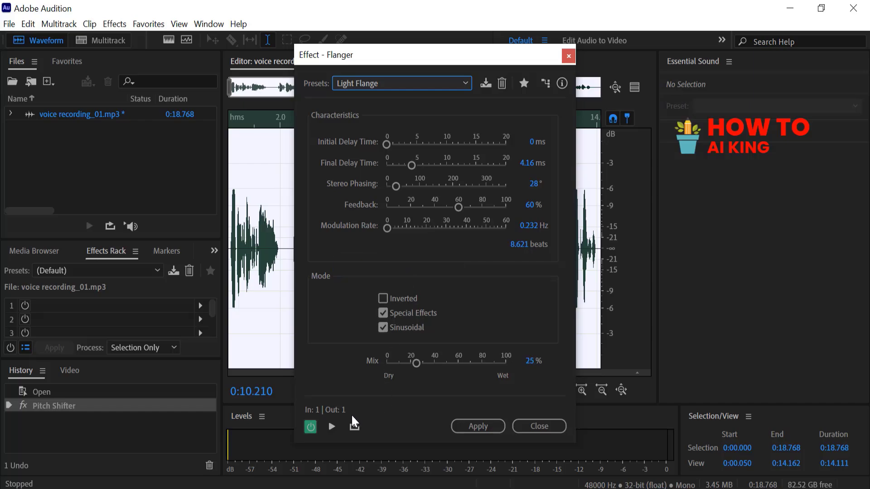
left_click(331, 426)
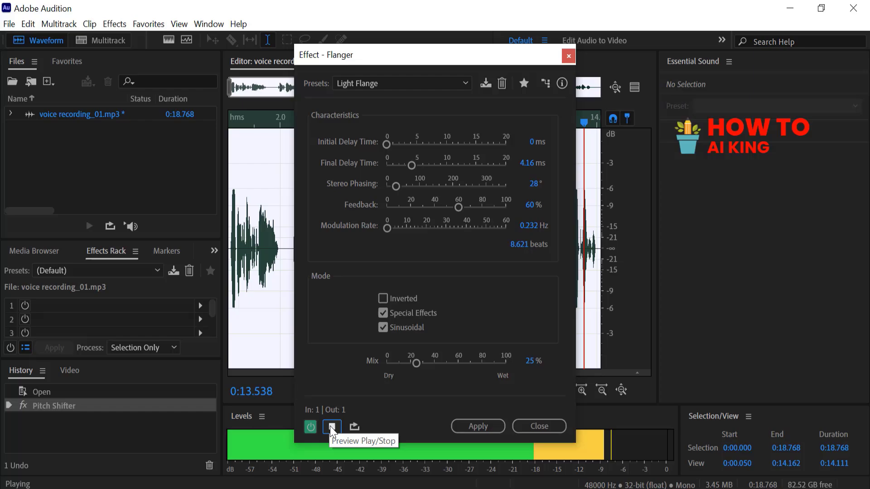
left_click(331, 427)
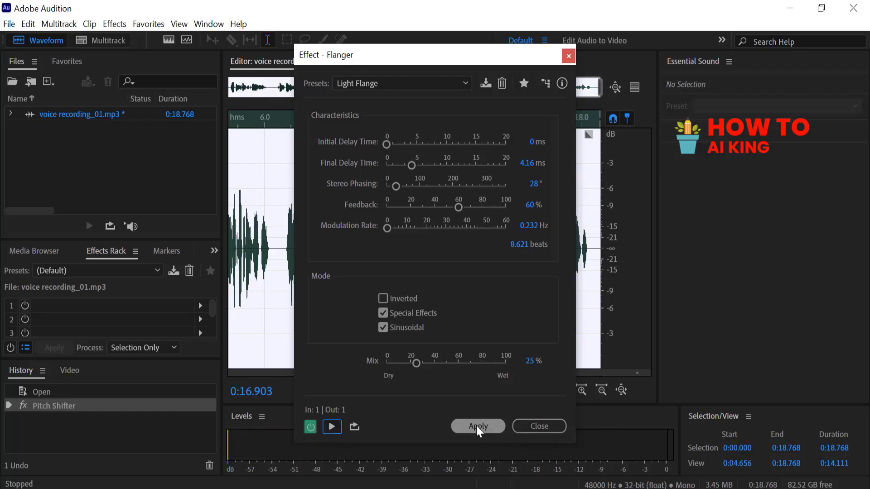
left_click(476, 426)
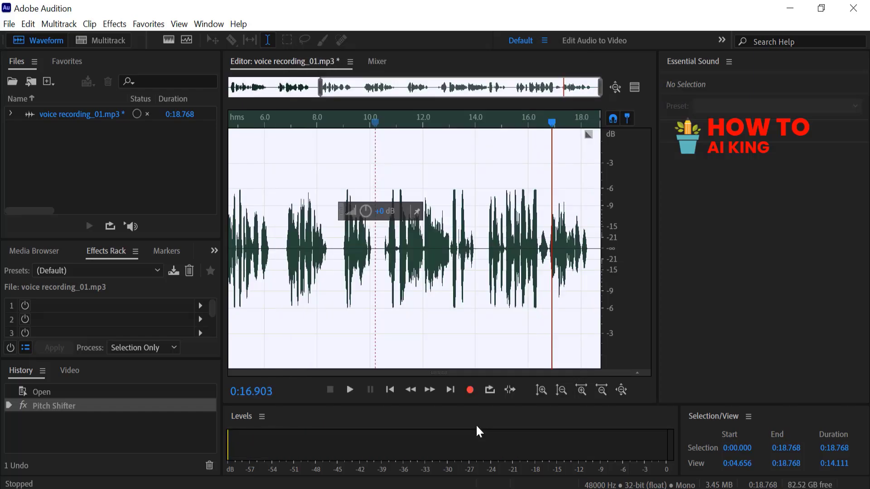
Apply a Chorus with the Acoustic Duet preset to the recording after previewing it
left_click(110, 25)
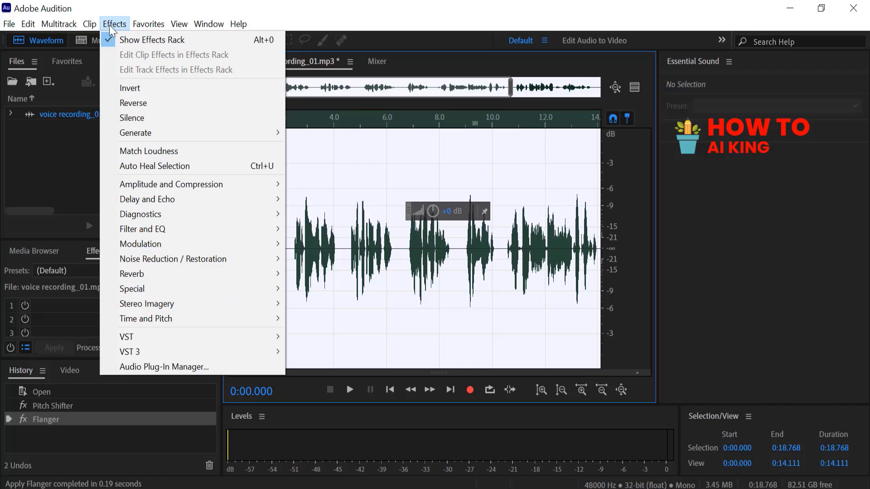
mouse_move(141, 244)
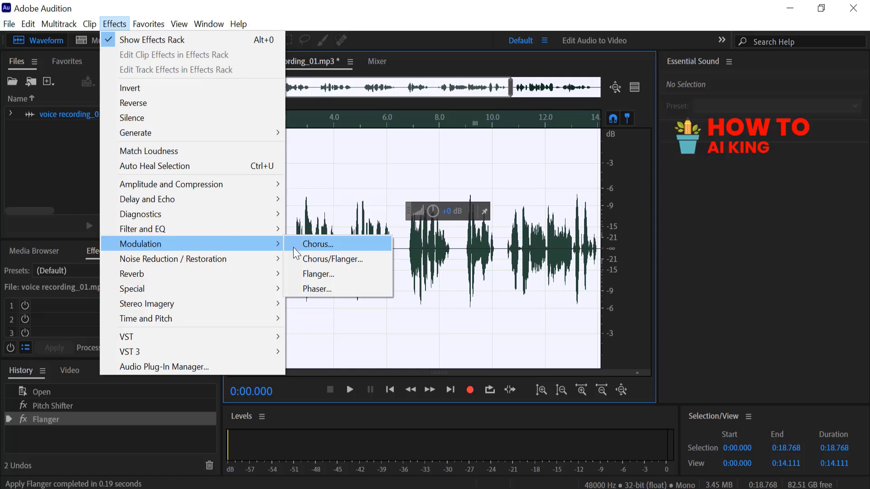
left_click(317, 244)
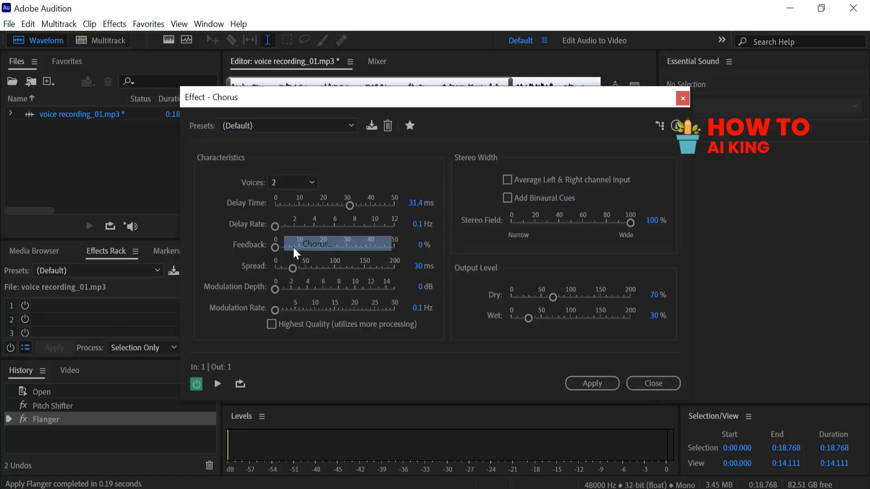
left_click(309, 112)
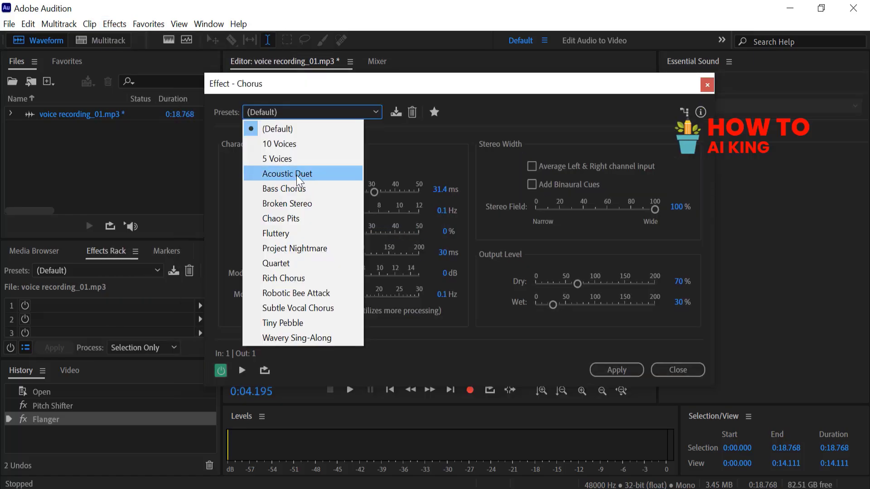
left_click(298, 174)
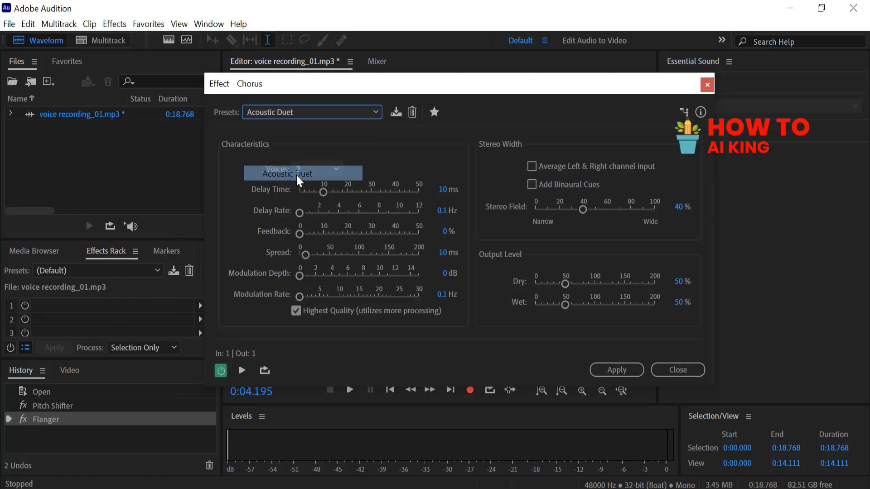
left_click(241, 372)
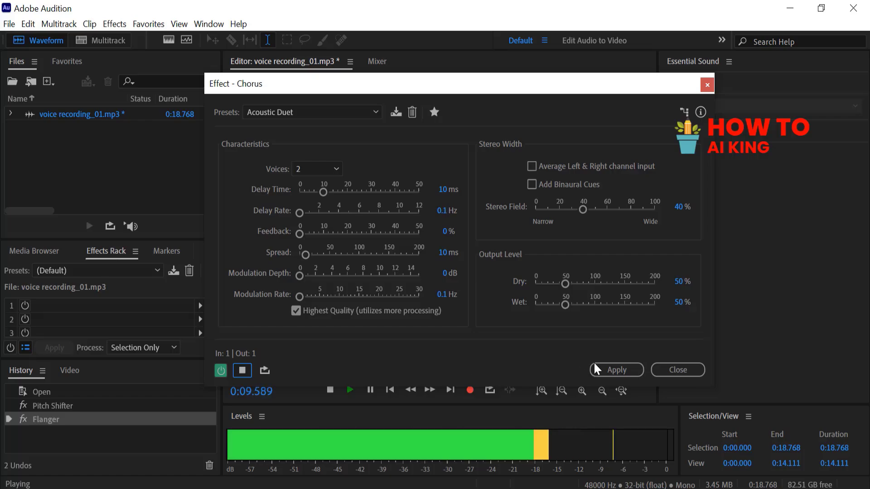
left_click(614, 367)
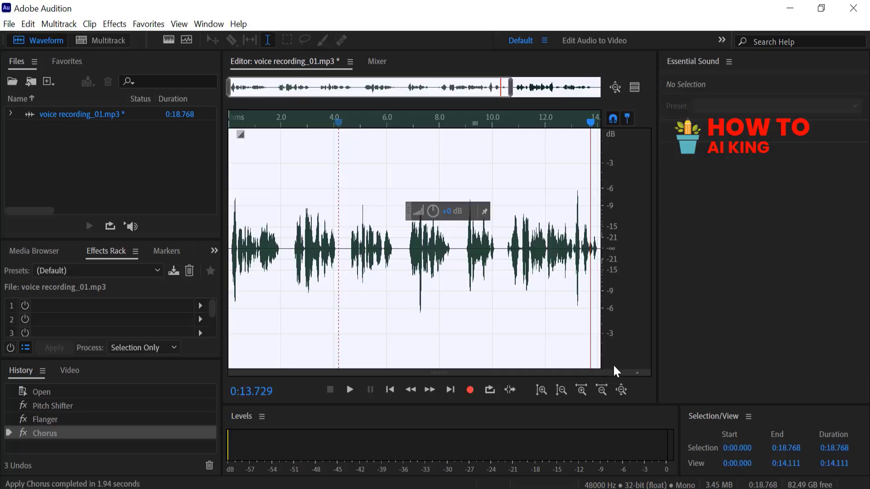
Apply Studio Reverb with the Vocal Reverb (small) preset, then play back the processed recording
left_click(115, 24)
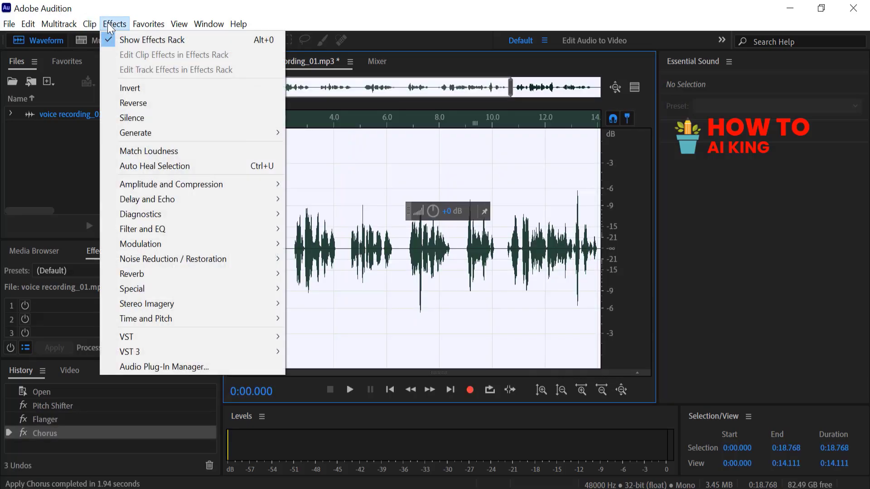
mouse_move(131, 274)
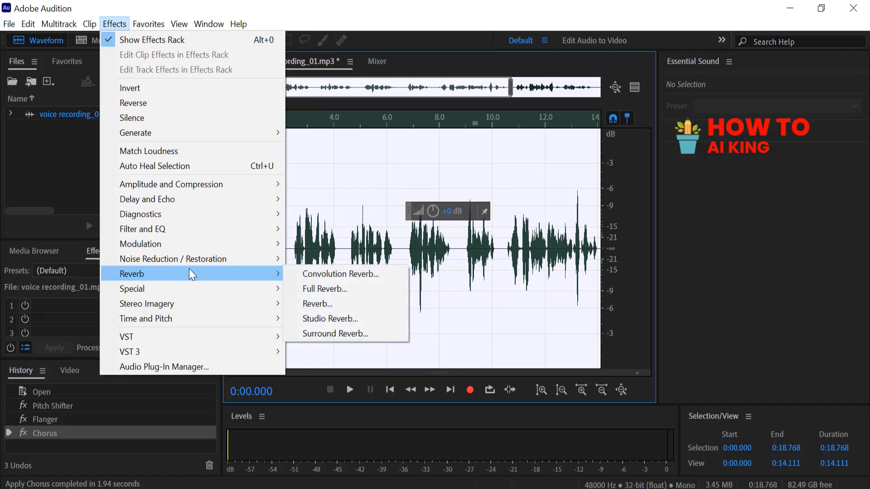
left_click(352, 320)
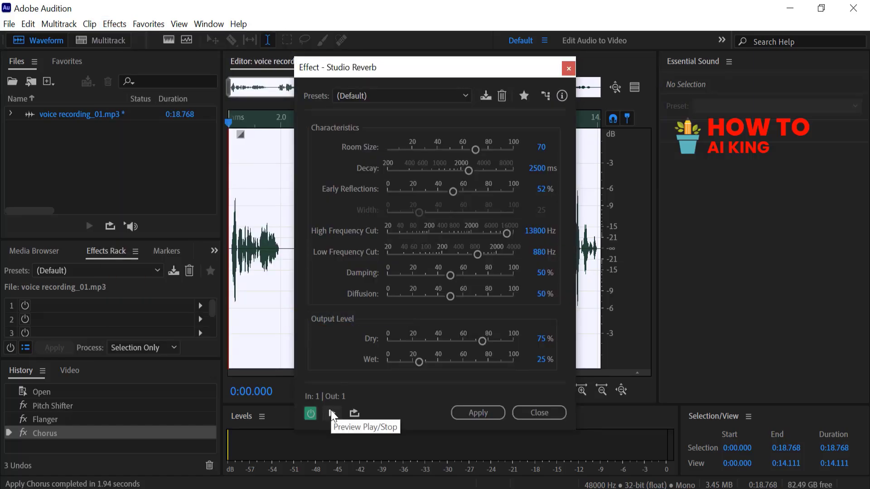
left_click(331, 413)
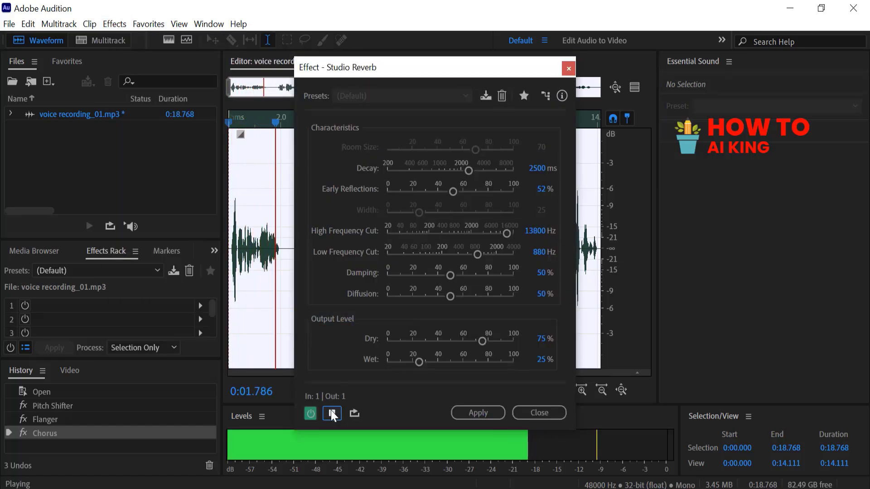
left_click(330, 414)
left_click(370, 96)
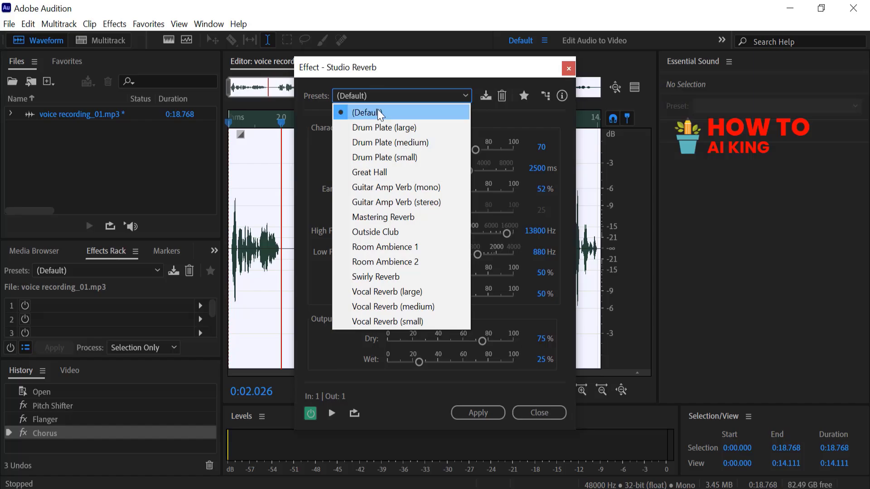
left_click(434, 323)
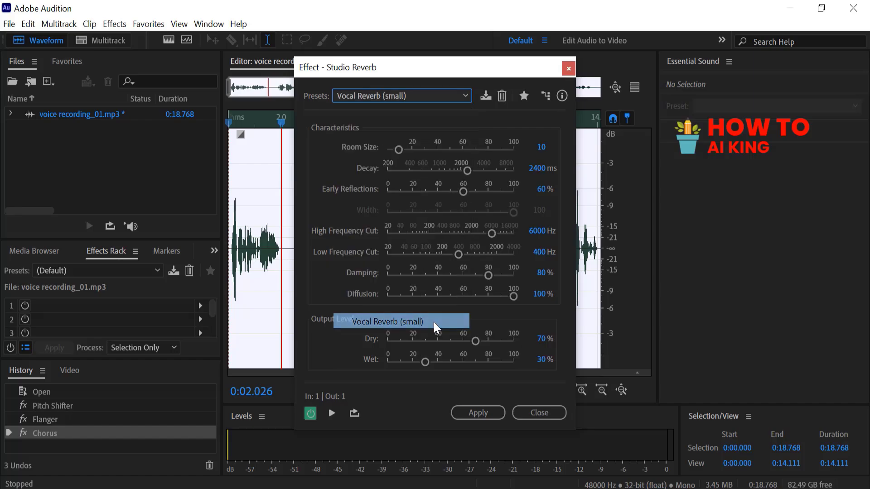
left_click(332, 414)
left_click(331, 414)
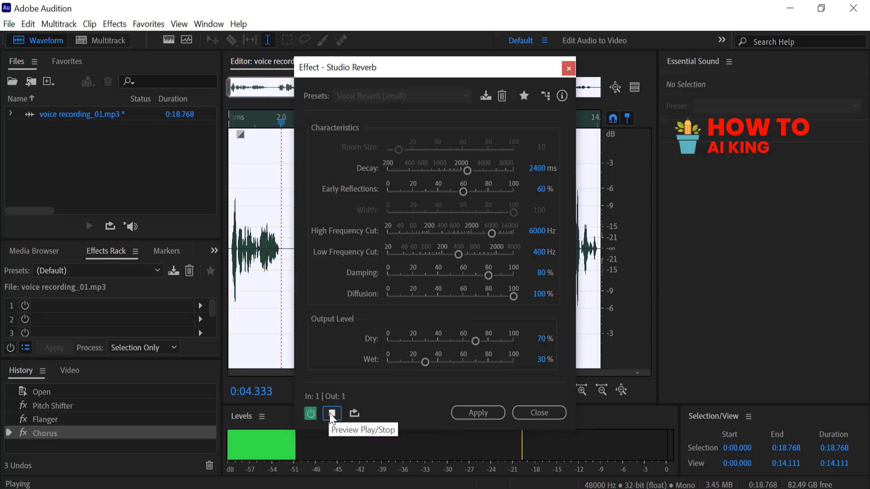
left_click(478, 412)
left_click(349, 390)
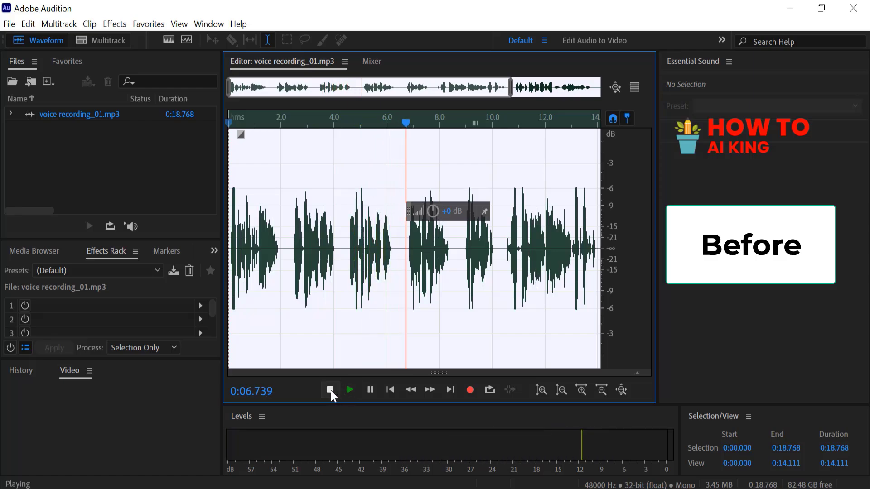
left_click(331, 391)
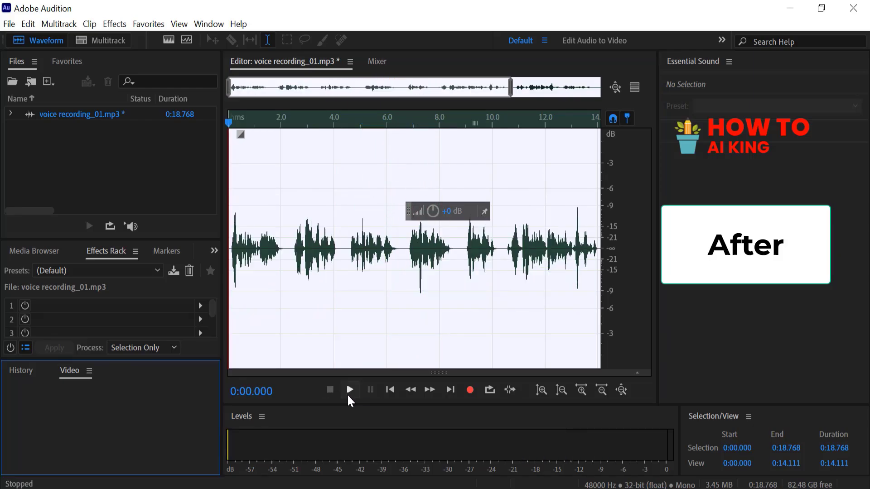
left_click(349, 390)
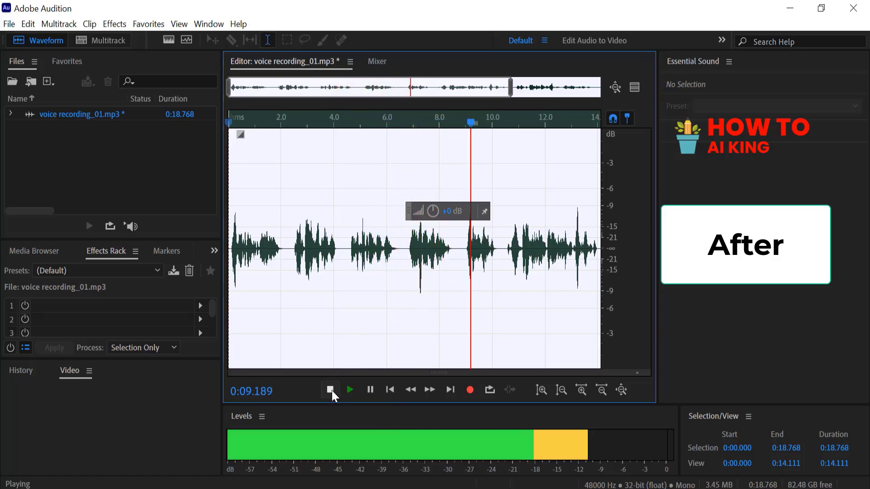
left_click(332, 391)
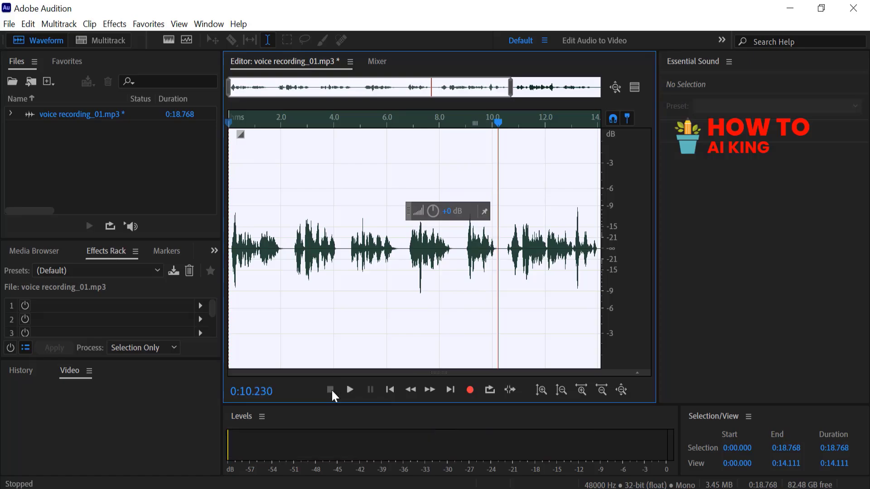